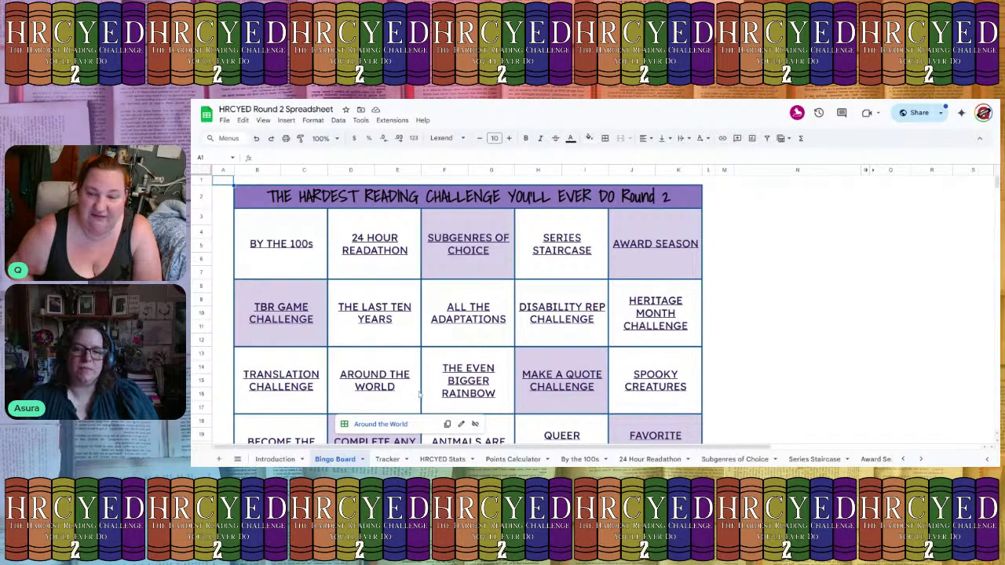
- Look over the bingo board and follow the By the 100s square's link to its challenge sheet
{"action": "scroll", "coordinate": [419, 393], "scroll_direction": "down", "scroll_amount": 3}
{"action": "scroll", "coordinate": [419, 393], "scroll_direction": "up", "scroll_amount": 1}
{"action": "scroll", "coordinate": [474, 284], "scroll_direction": "up", "scroll_amount": 5}
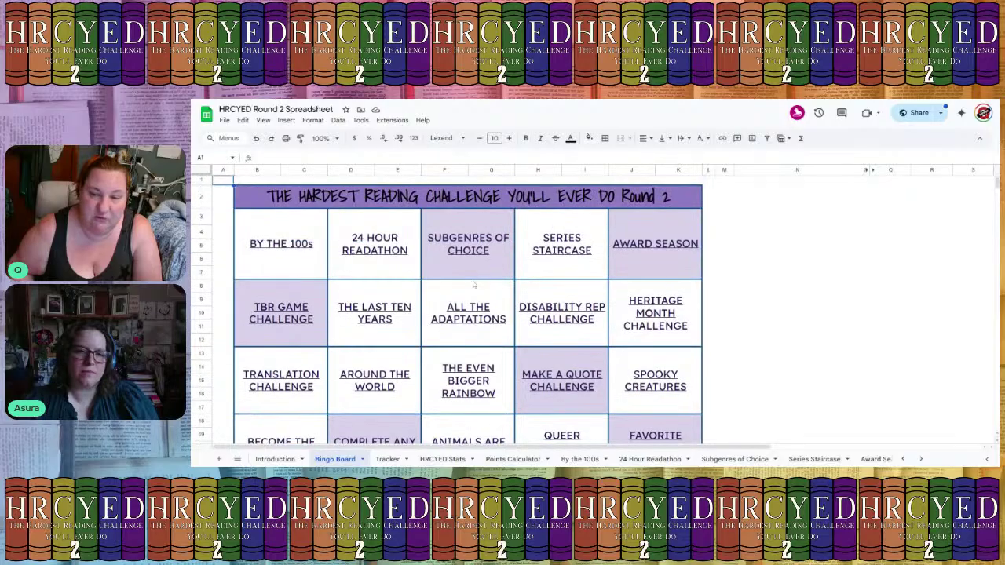
{"action": "left_click", "coordinate": [295, 251]}
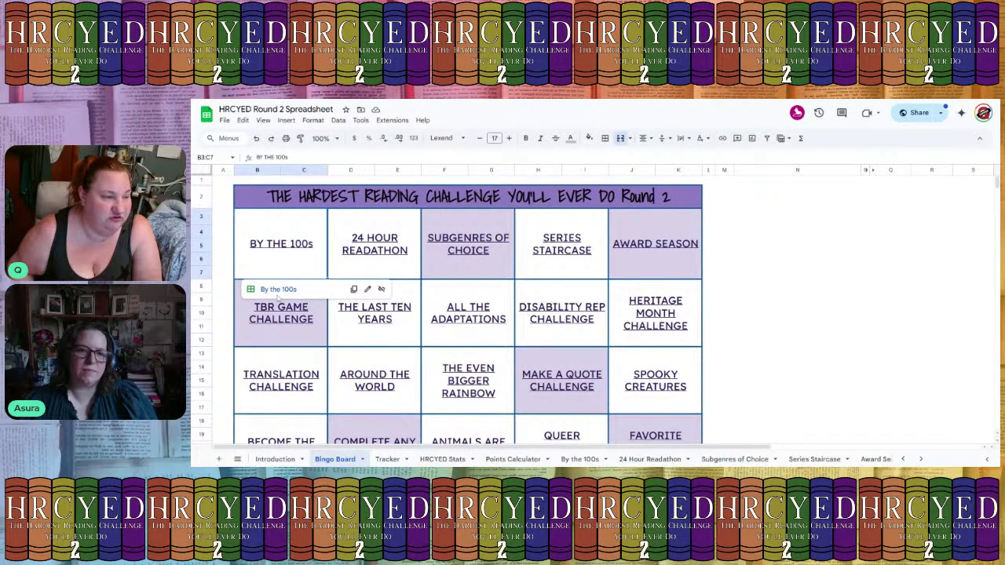
{"action": "left_click", "coordinate": [278, 289]}
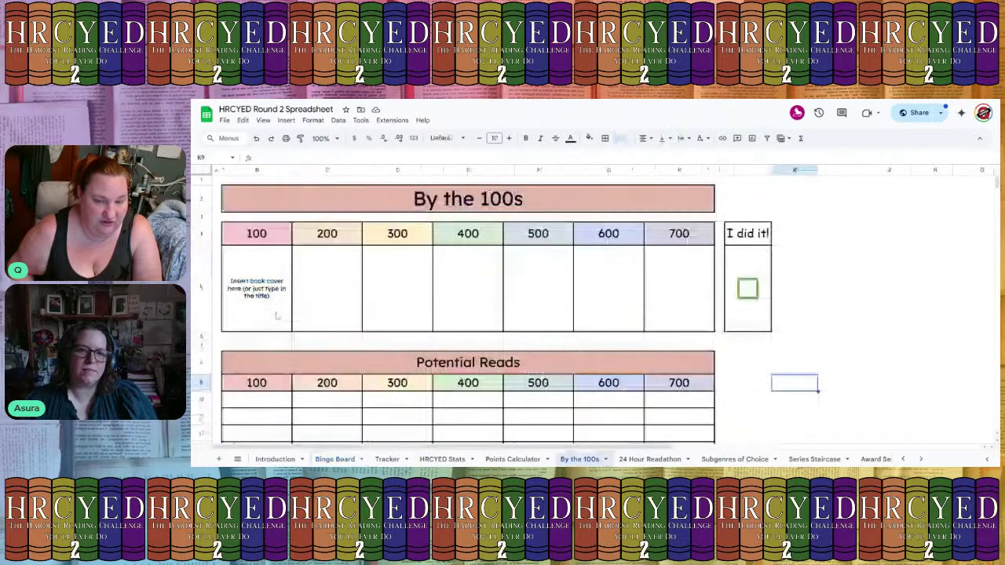
- Open the 24 Hour Readathon and Subgenres of Choice sheets through their linked squares on the bingo board
{"action": "left_click", "coordinate": [340, 459]}
{"action": "left_click", "coordinate": [363, 263]}
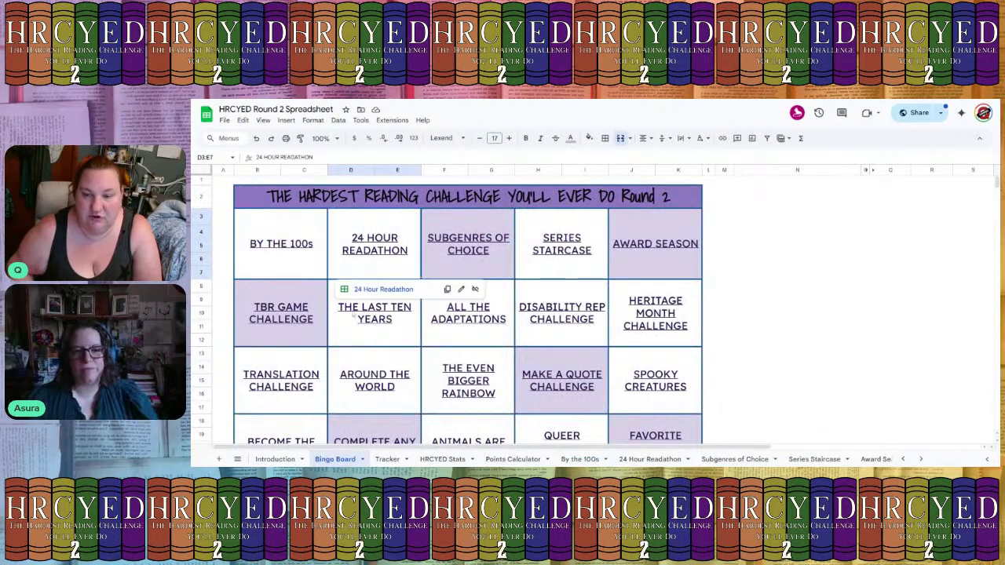
{"action": "left_click", "coordinate": [377, 289]}
{"action": "left_click", "coordinate": [335, 459]}
{"action": "left_click", "coordinate": [511, 251]}
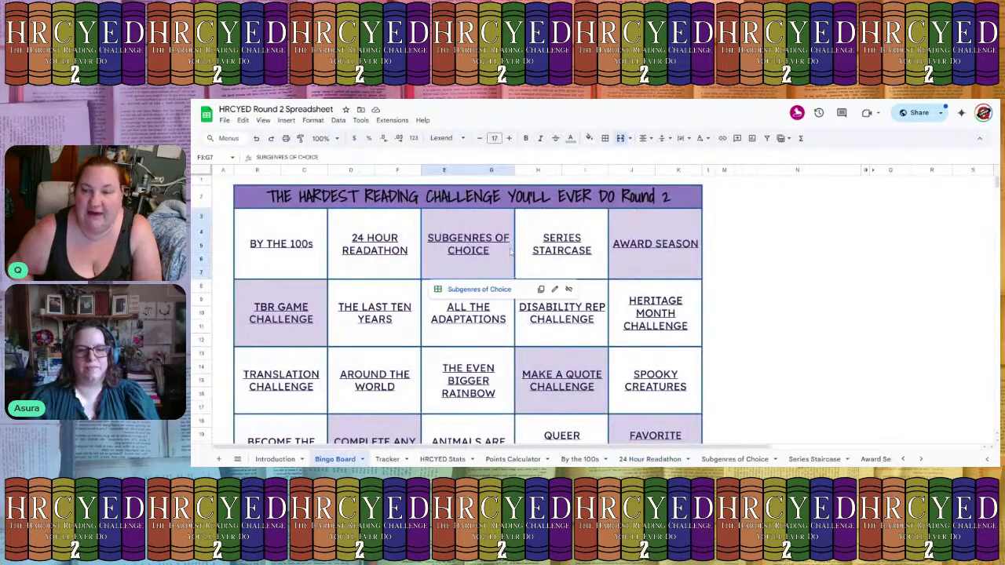
{"action": "left_click", "coordinate": [467, 290]}
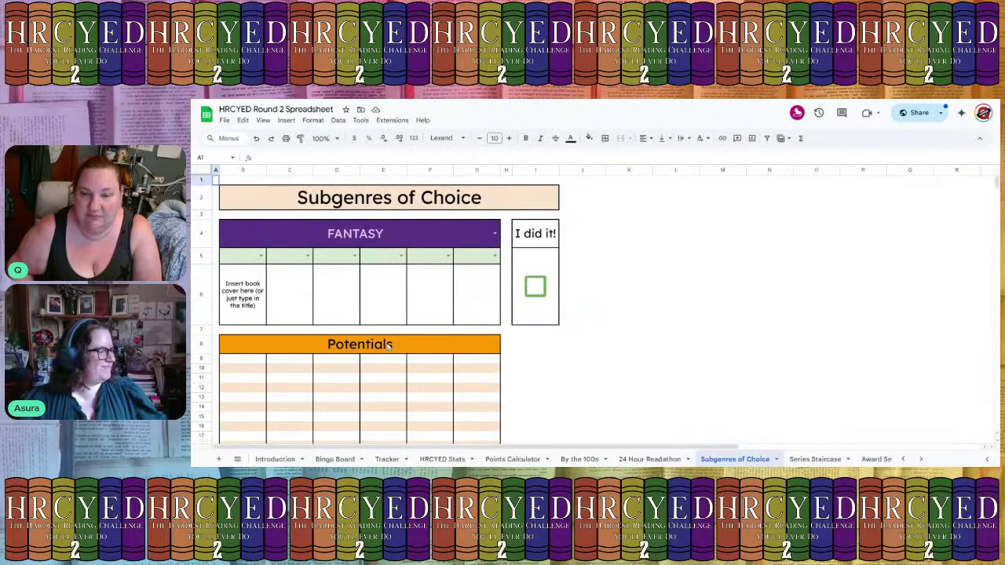
- Return to the bingo board and open the Series Staircase sheet through its linked square
{"action": "left_click", "coordinate": [329, 459]}
{"action": "left_click", "coordinate": [539, 259]}
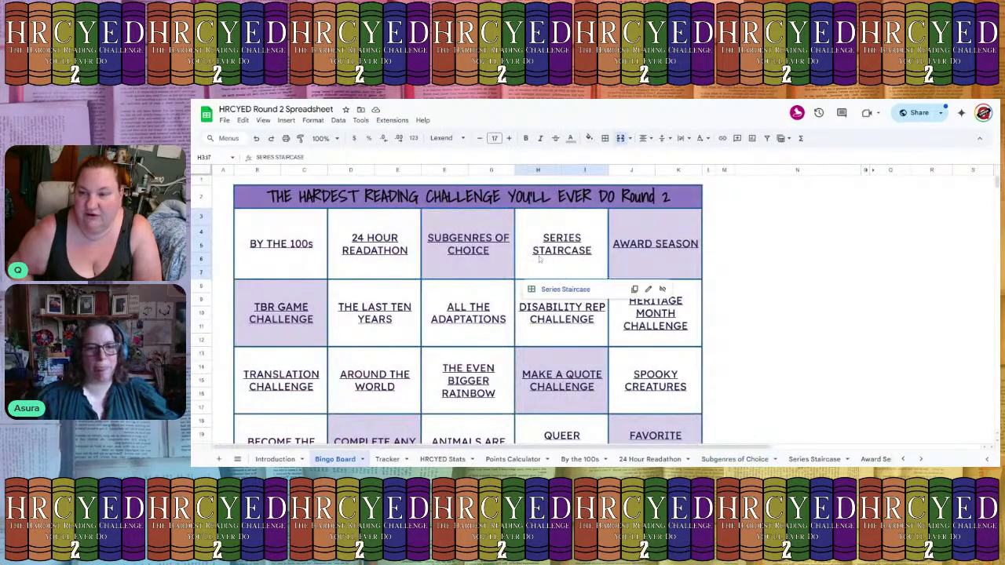
{"action": "left_click", "coordinate": [550, 291]}
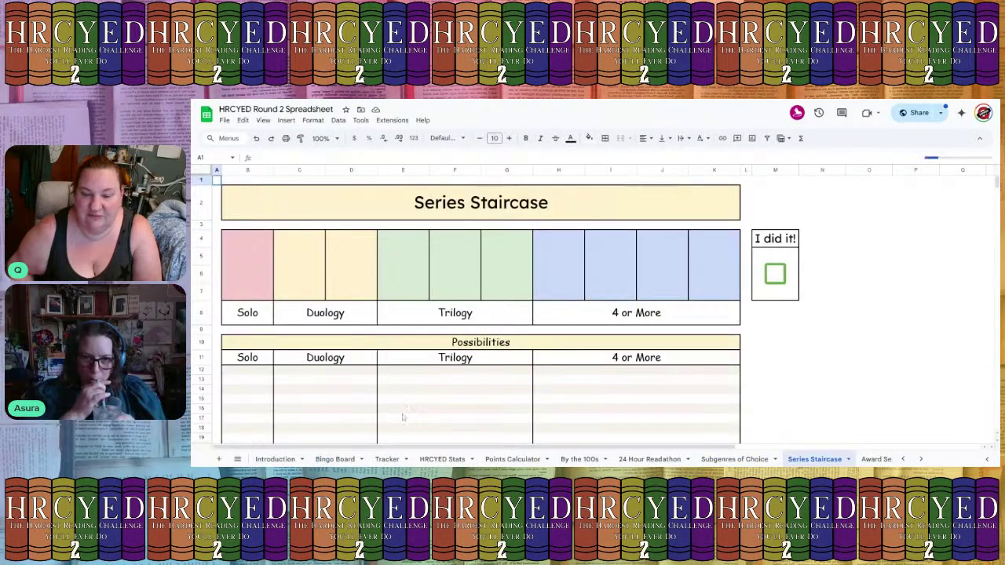
- Go back to the bingo board, open the Tracker sheet and look across its book-logging columns
{"action": "left_click", "coordinate": [336, 459]}
{"action": "left_click", "coordinate": [387, 459]}
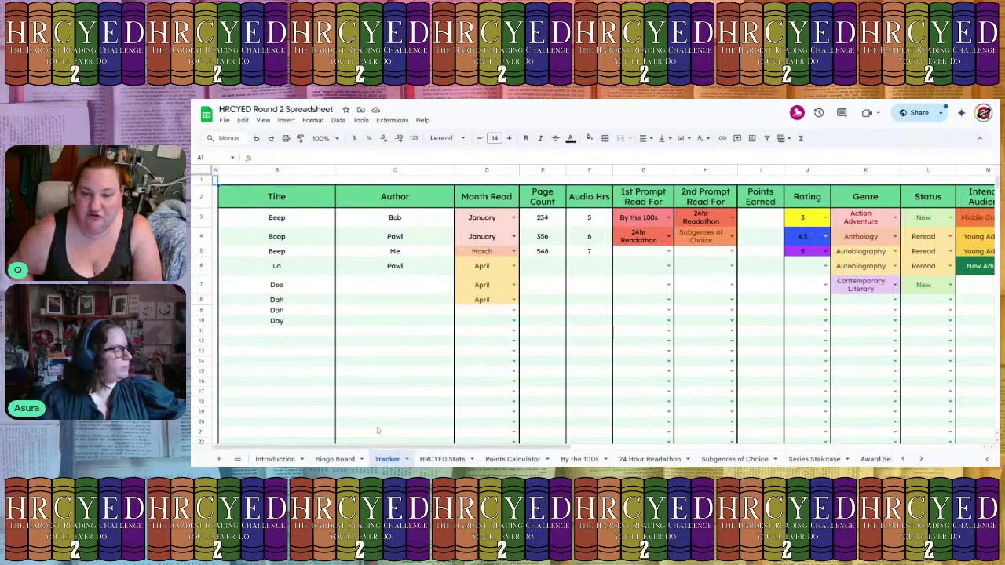
{"action": "mouse_move", "coordinate": [353, 449]}
{"action": "left_mouse_down"}
{"action": "mouse_move", "coordinate": [401, 449]}
{"action": "mouse_move", "coordinate": [341, 436]}
{"action": "mouse_move", "coordinate": [774, 426]}
{"action": "mouse_move", "coordinate": [345, 432]}
{"action": "left_mouse_up"}
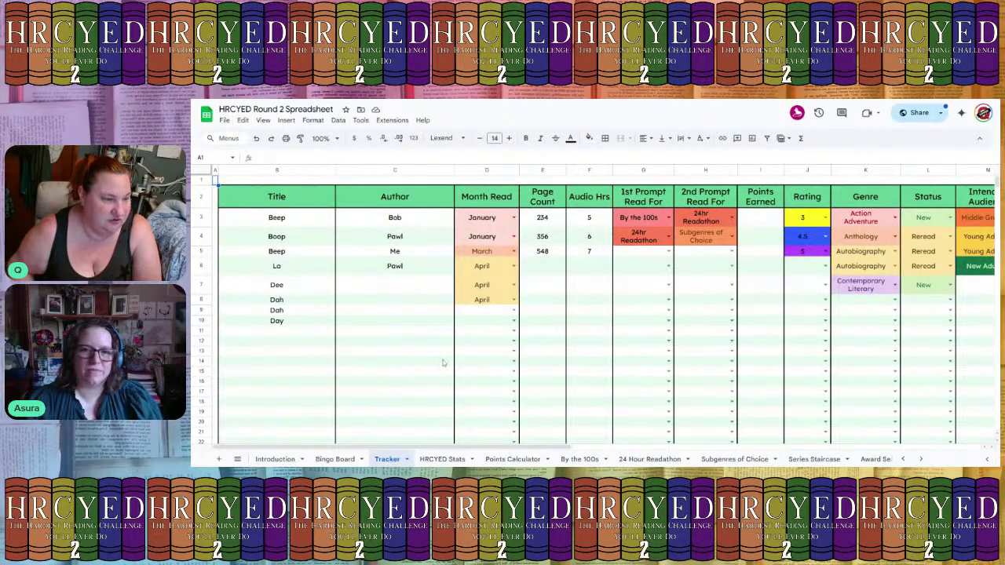
- Open the HRCYED Stats sheet and examine its charts, maps and the Totals & Averages table
{"action": "left_click", "coordinate": [436, 460]}
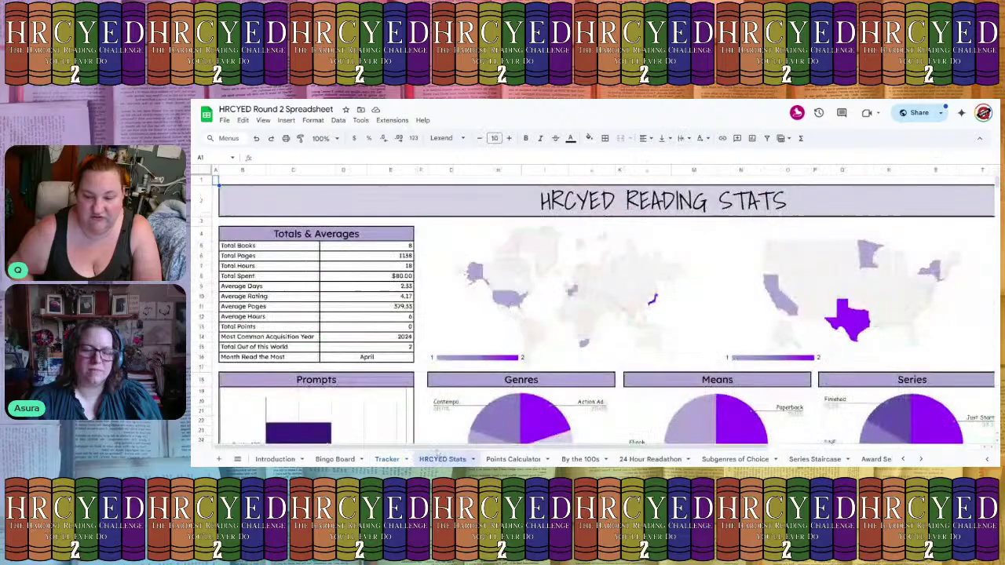
{"action": "left_click_drag", "start_coordinate": [436, 447], "coordinate": [605, 459]}
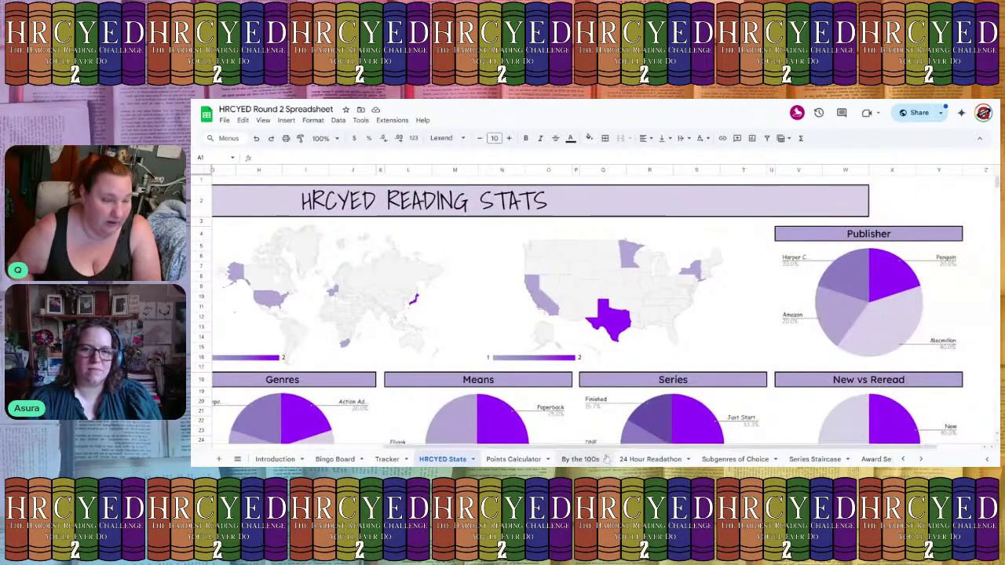
{"action": "scroll", "coordinate": [448, 405], "scroll_direction": "down", "scroll_amount": 10}
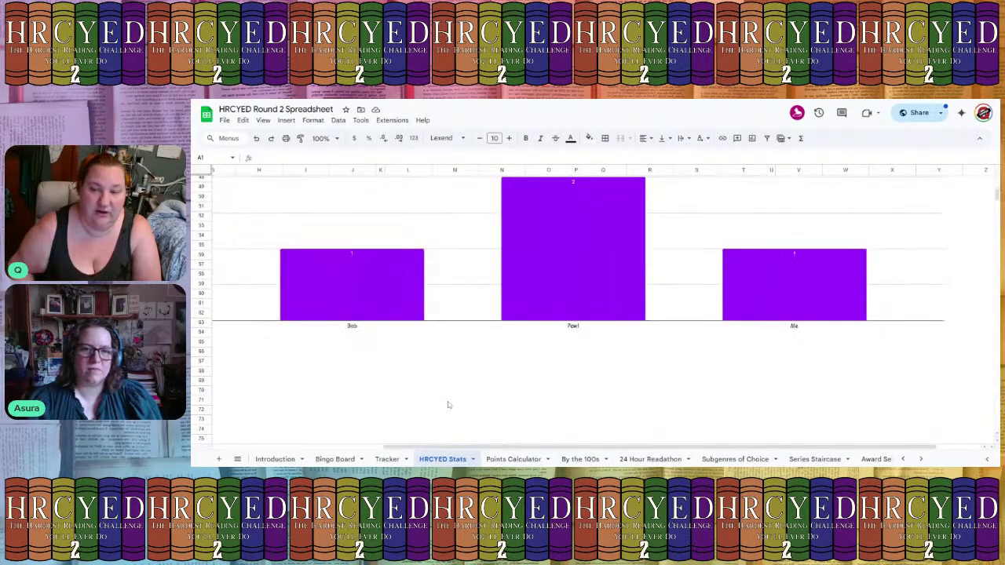
{"action": "scroll", "coordinate": [448, 405], "scroll_direction": "up", "scroll_amount": 8}
{"action": "left_click_drag", "start_coordinate": [455, 446], "coordinate": [290, 453]}
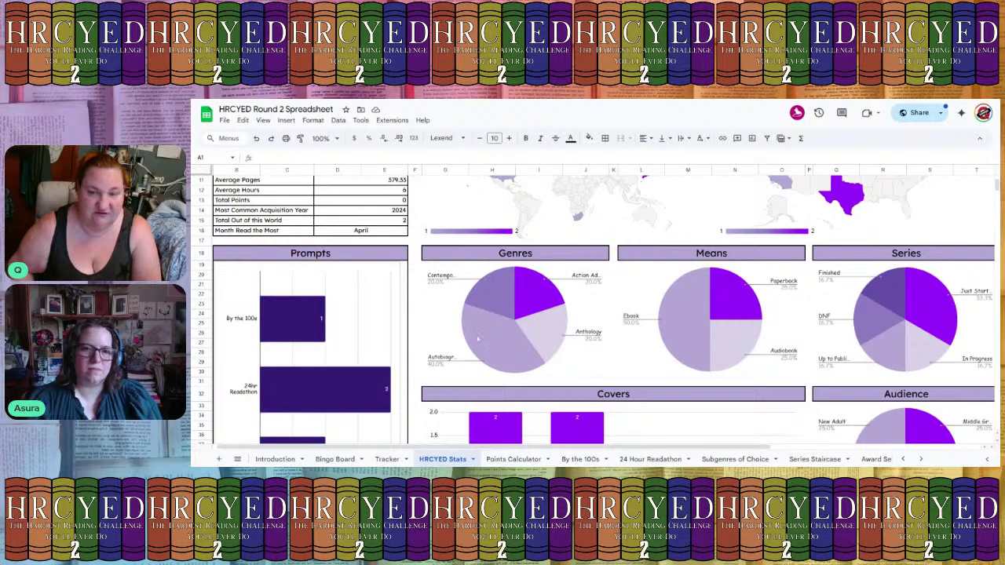
{"action": "scroll", "coordinate": [475, 350], "scroll_direction": "up", "scroll_amount": 3}
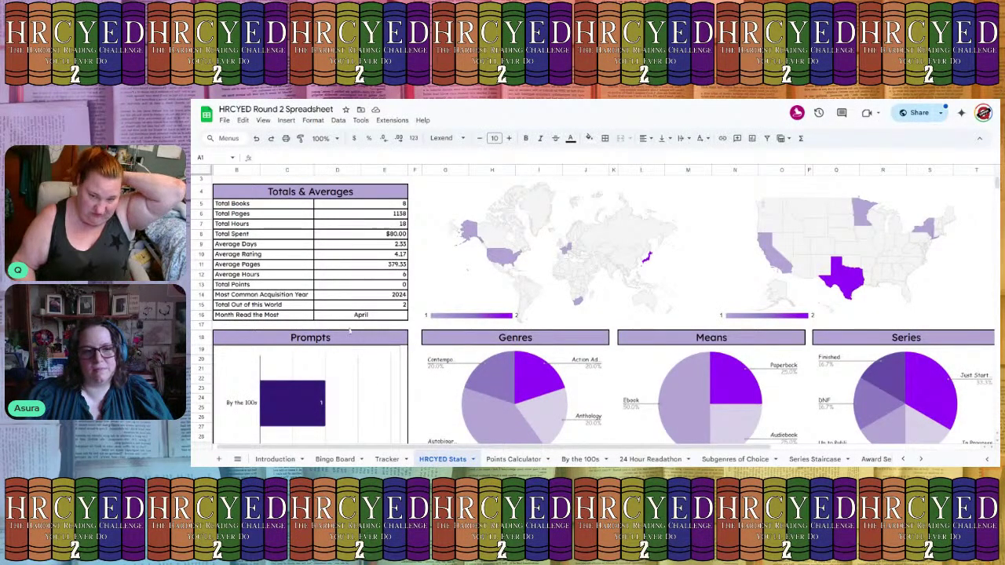
- Inspect the formulas for Month Read the Most and Most Common Acquisition Year, and look through the charts below
{"action": "left_click", "coordinate": [339, 315]}
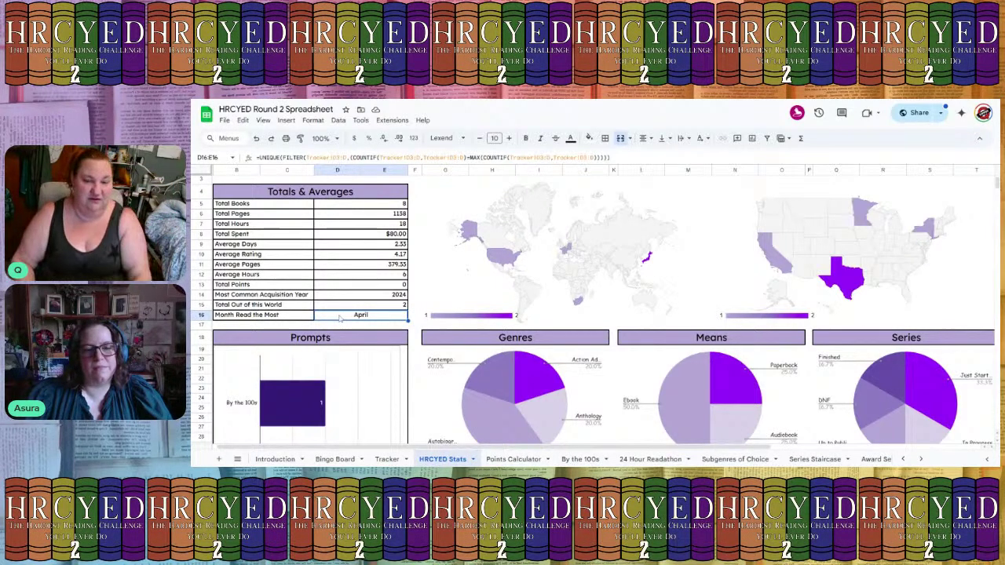
{"action": "left_click", "coordinate": [341, 297]}
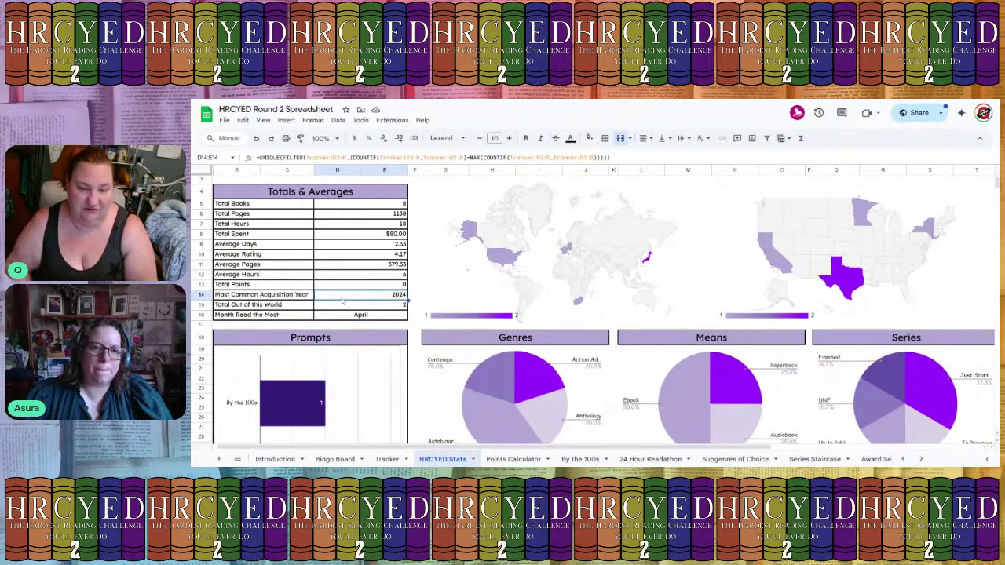
{"action": "scroll", "coordinate": [477, 342], "scroll_direction": "down", "scroll_amount": 10}
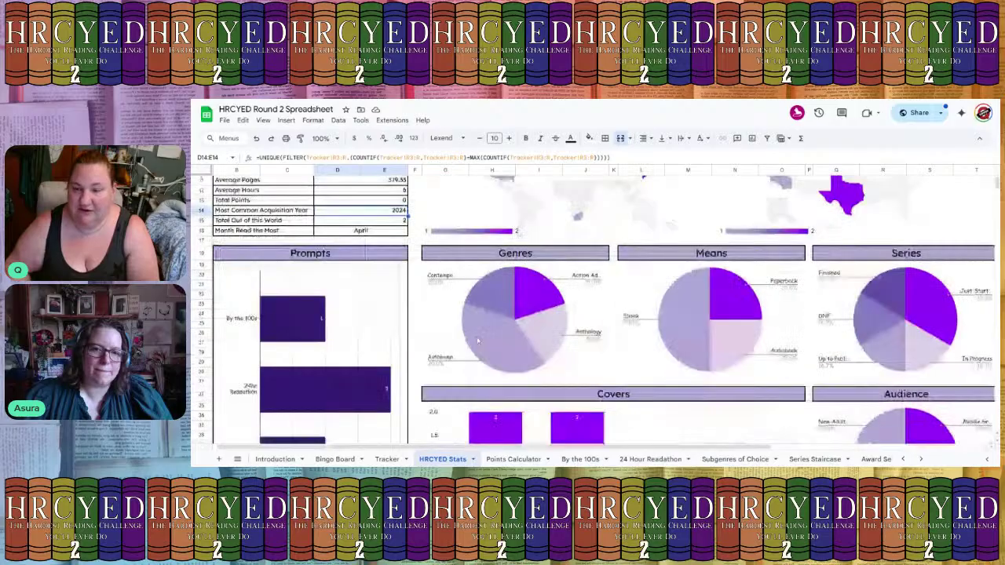
{"action": "scroll", "coordinate": [476, 342], "scroll_direction": "up", "scroll_amount": 10}
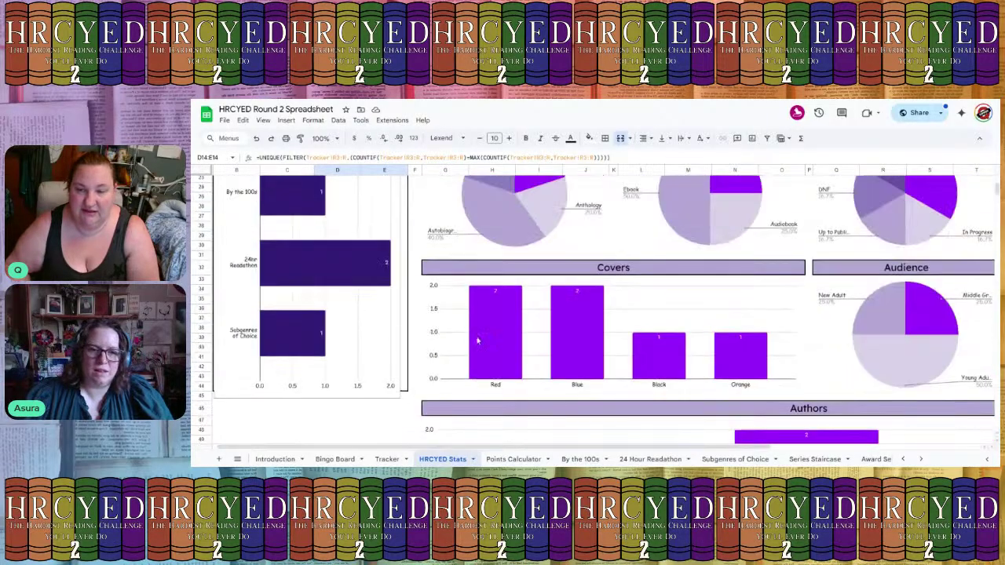
- Check the Tracker sheet and return to HRCYED Stats to examine the Prompts chart
{"action": "left_click", "coordinate": [388, 459]}
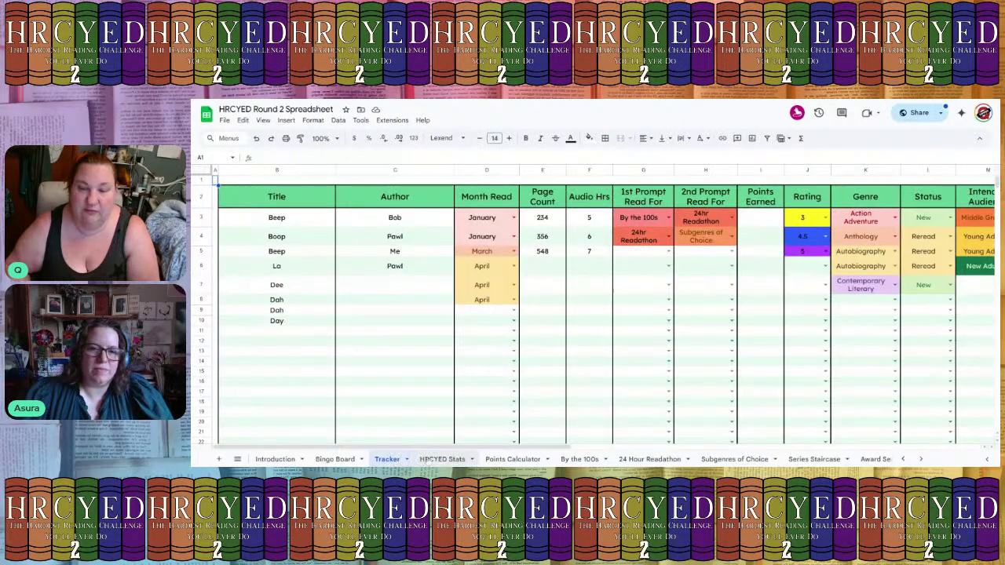
{"action": "left_click", "coordinate": [423, 460]}
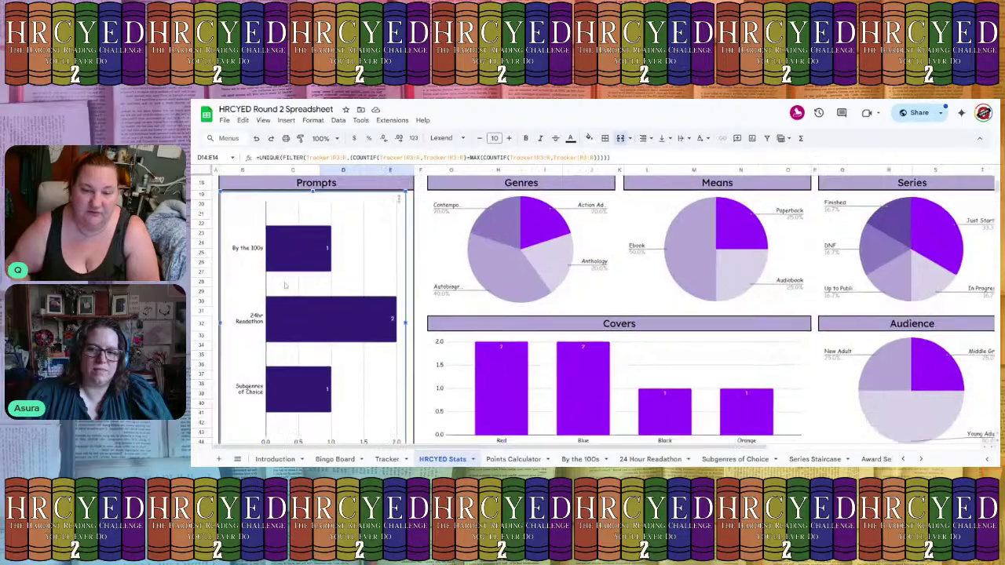
{"action": "scroll", "coordinate": [286, 332], "scroll_direction": "down", "scroll_amount": 1}
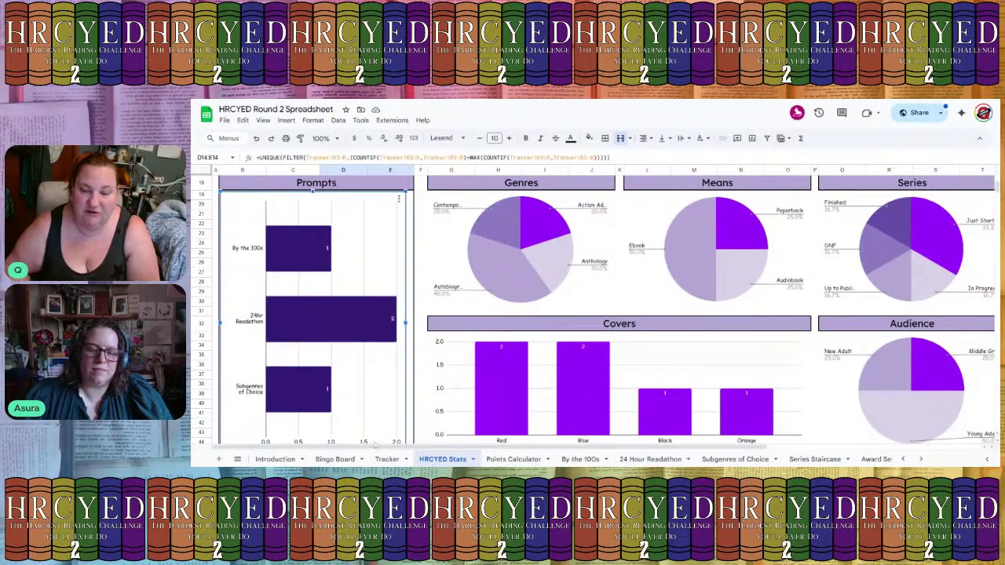
- Revisit the Tracker entries, then review the HRCYED Stats sheet from the Covers and Authors charts up to Totals & Averages
{"action": "left_click", "coordinate": [386, 459]}
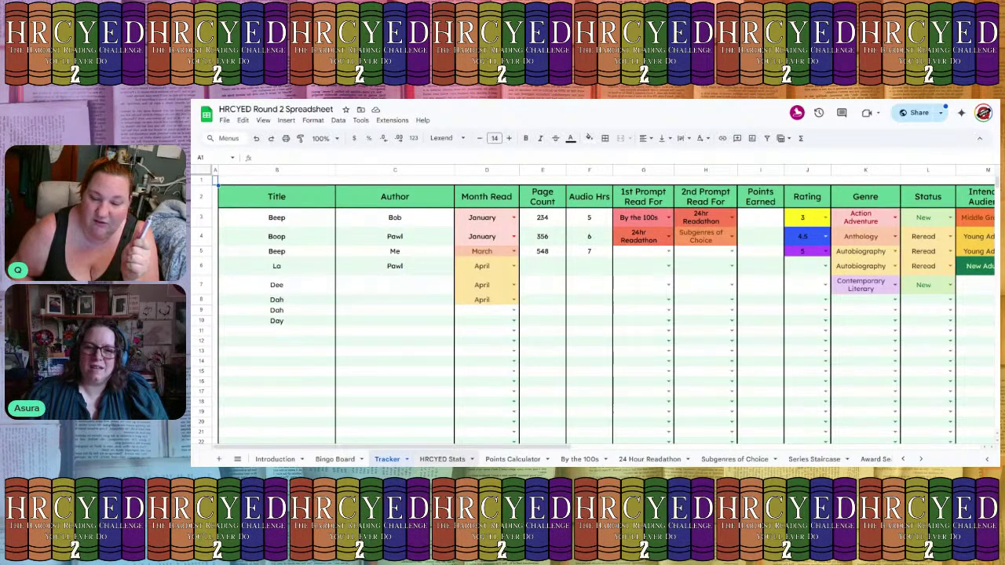
{"action": "left_click", "coordinate": [468, 460]}
{"action": "scroll", "coordinate": [420, 423], "scroll_direction": "down", "scroll_amount": 5}
{"action": "scroll", "coordinate": [421, 423], "scroll_direction": "up", "scroll_amount": 5}
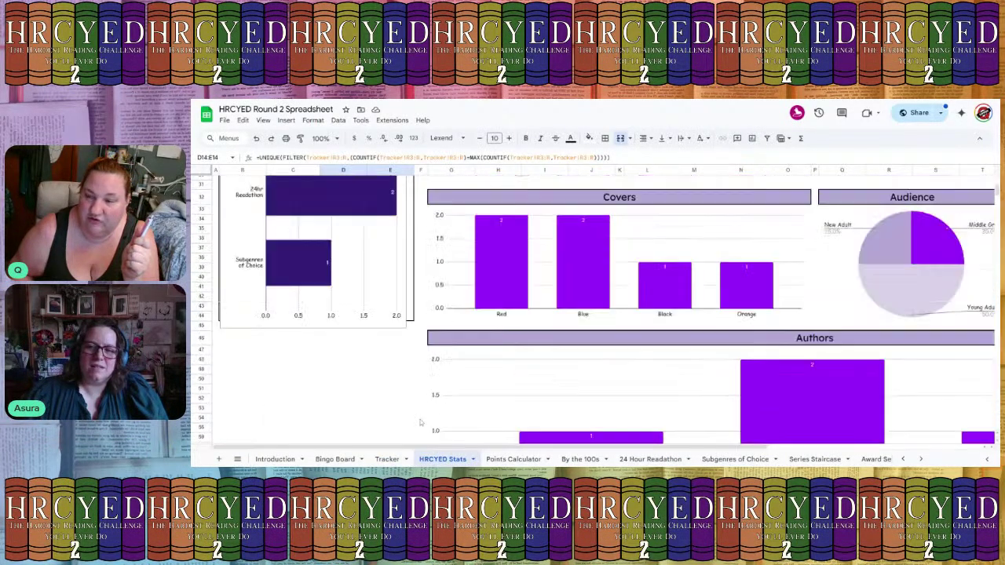
{"action": "scroll", "coordinate": [420, 423], "scroll_direction": "up", "scroll_amount": 5}
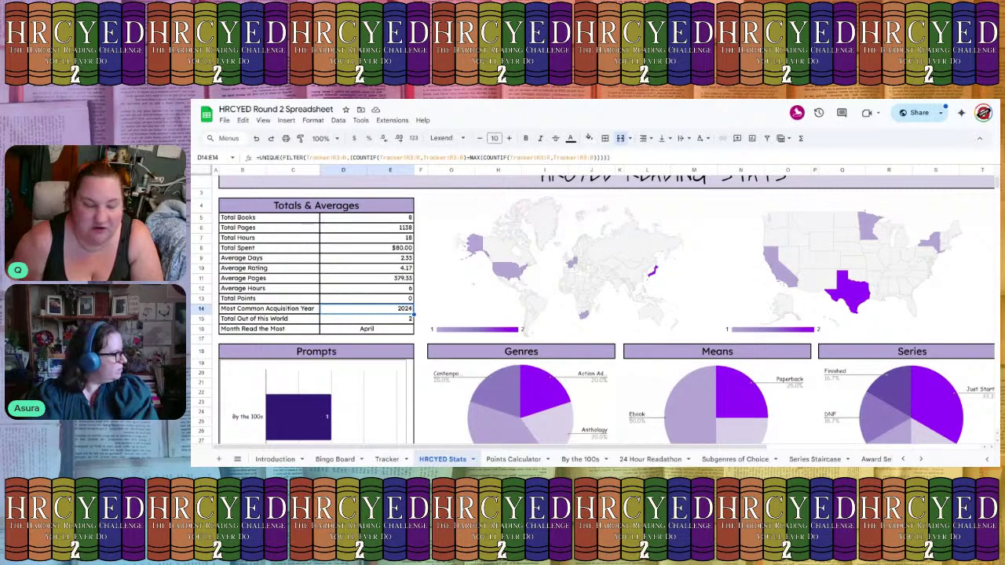
- Open the world map chart for editing, view its Geo region options, and close the editor without changing anything
{"action": "left_click", "coordinate": [575, 293]}
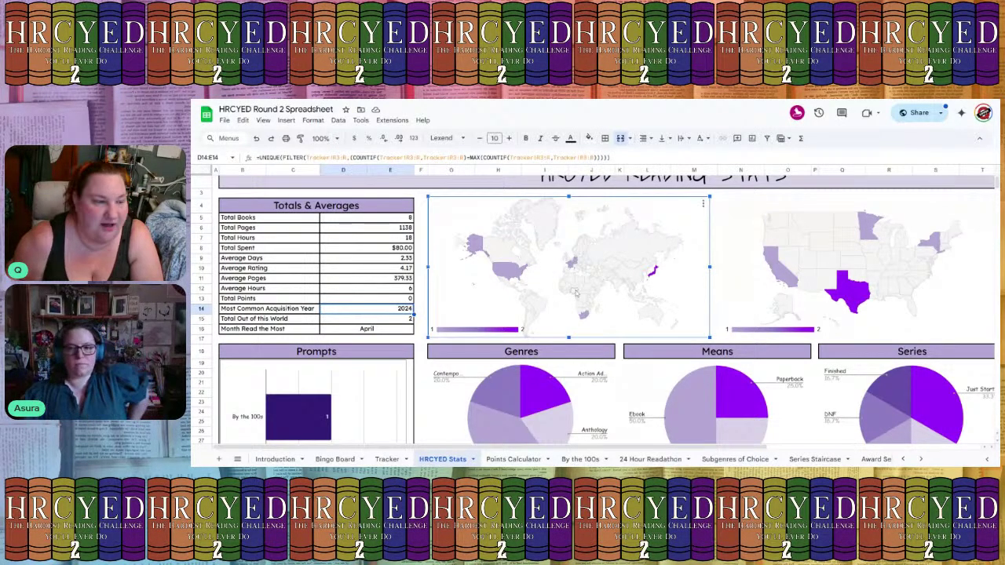
{"action": "double_click", "coordinate": [575, 293]}
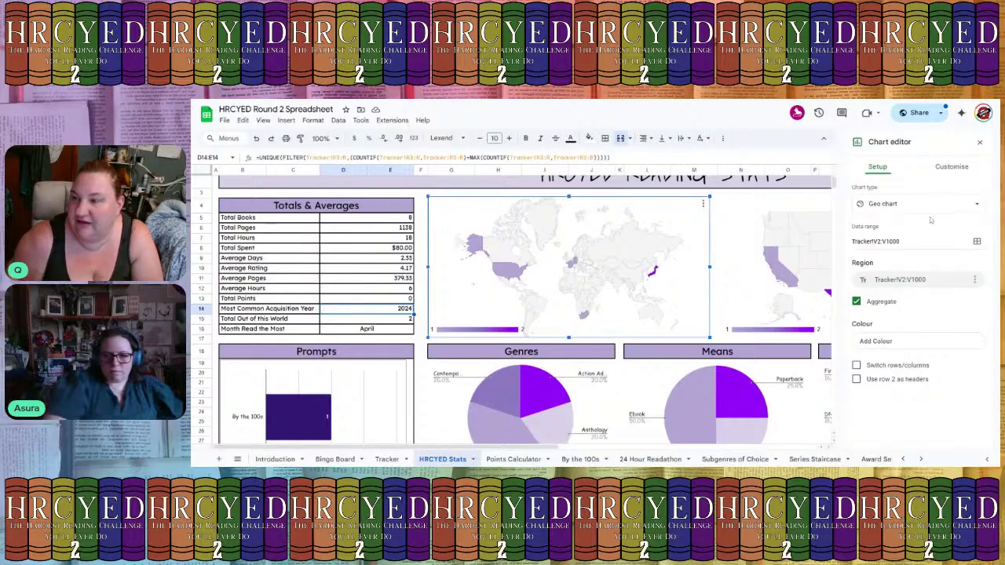
{"action": "left_click", "coordinate": [949, 168]}
{"action": "left_click", "coordinate": [863, 222]}
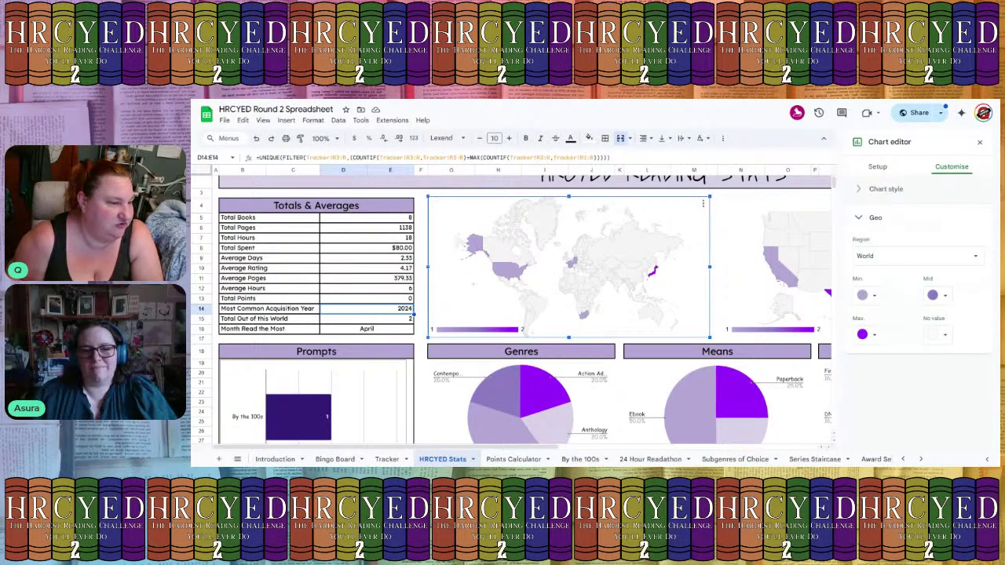
{"action": "left_click", "coordinate": [914, 256]}
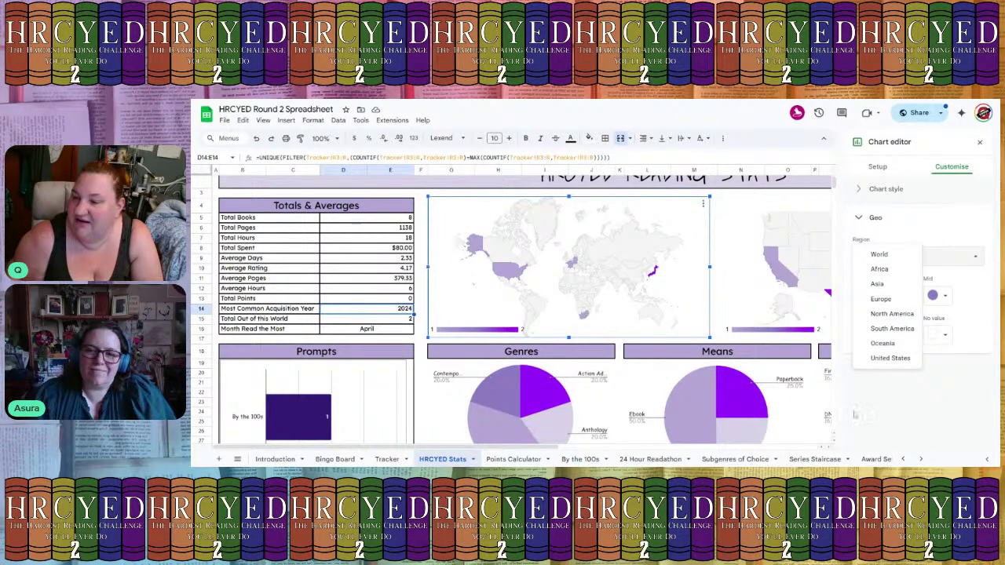
{"action": "left_click", "coordinate": [895, 218]}
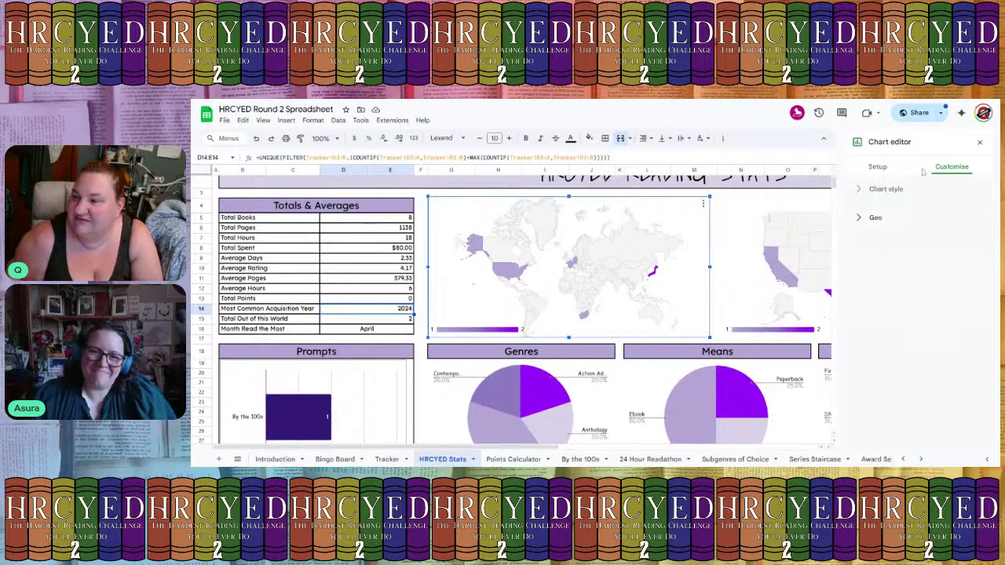
{"action": "left_click", "coordinate": [979, 142]}
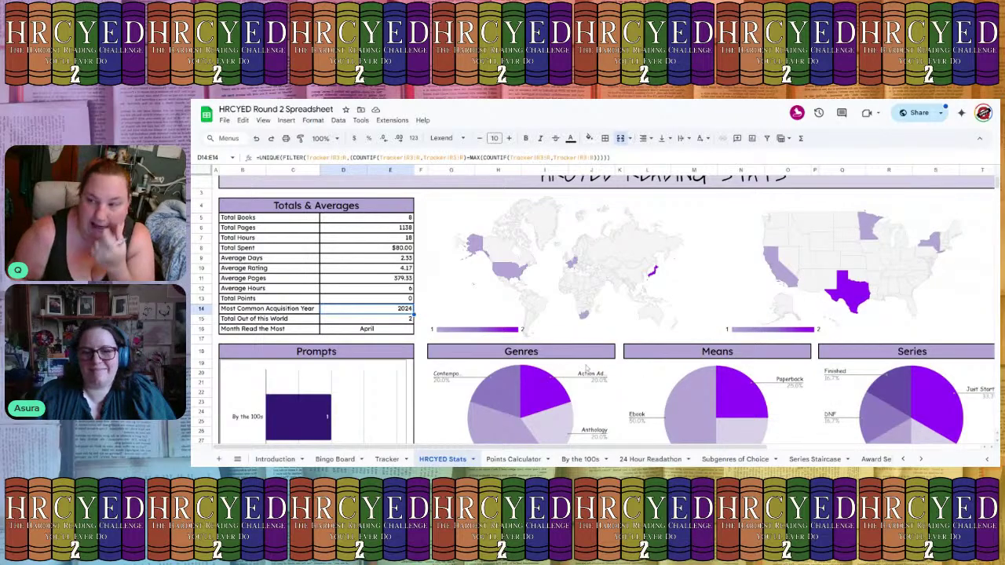